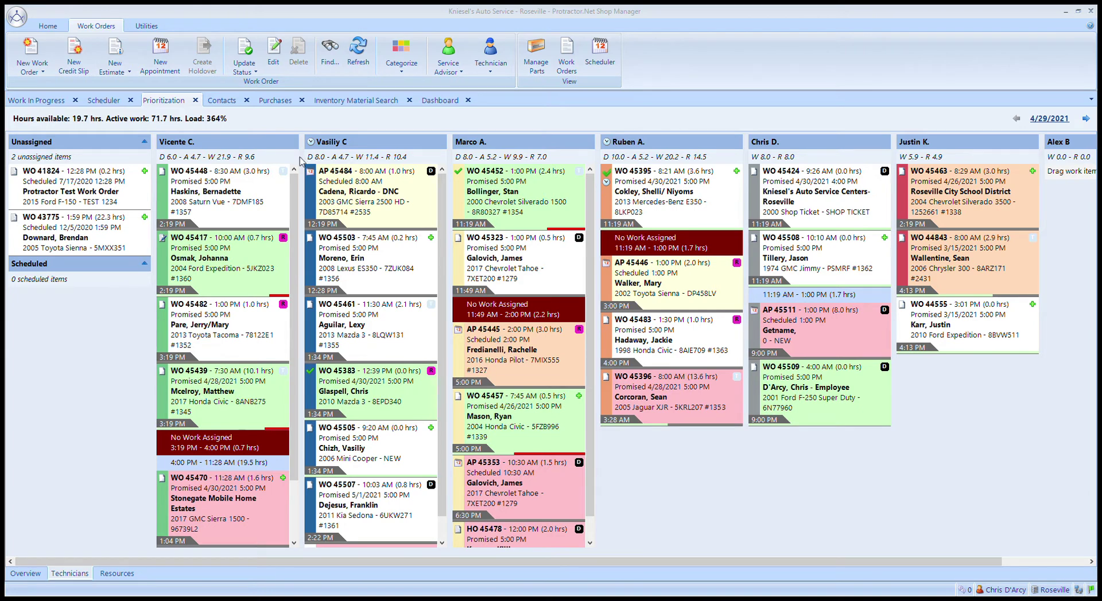
Step: Compare the Scheduler's April 29 day view with the technicians' work queues on the Prioritization board
{"action": "left_click", "coordinate": [109, 101]}
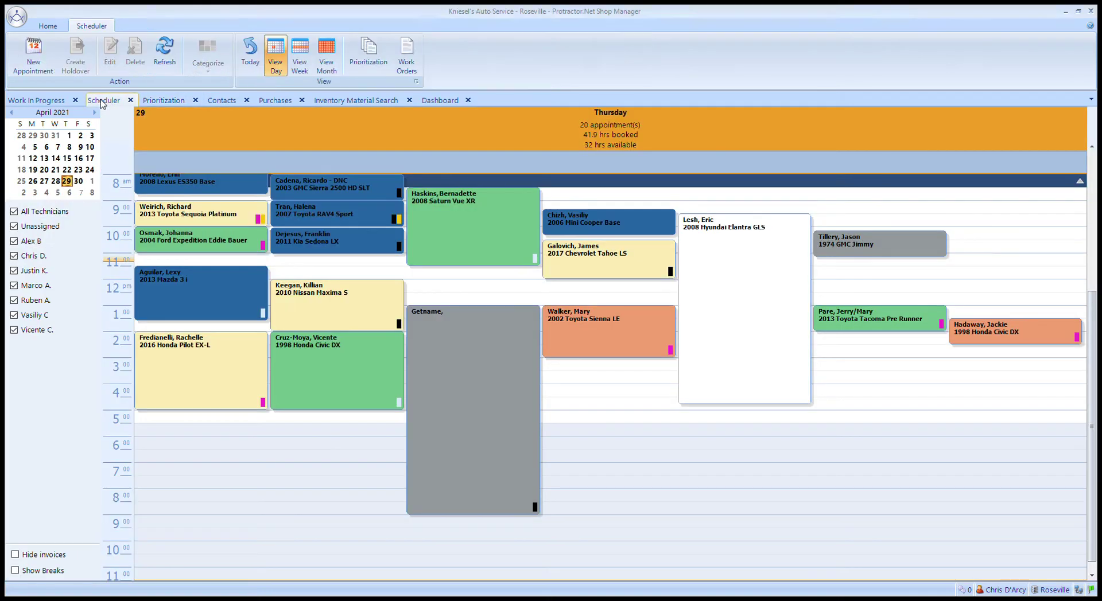
{"action": "left_click", "coordinate": [442, 274]}
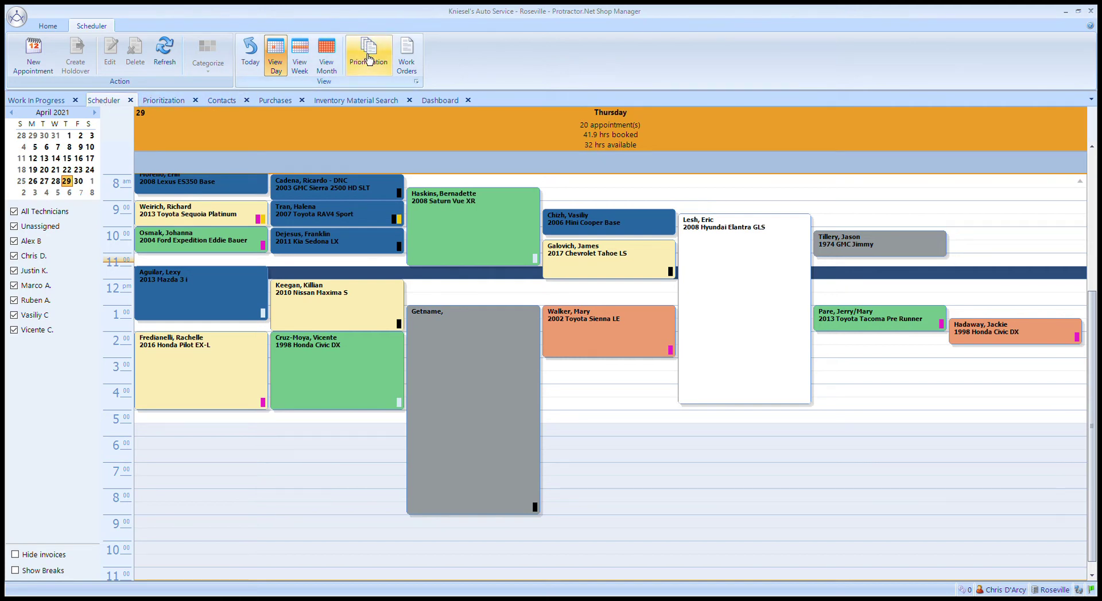
{"action": "left_click", "coordinate": [182, 101]}
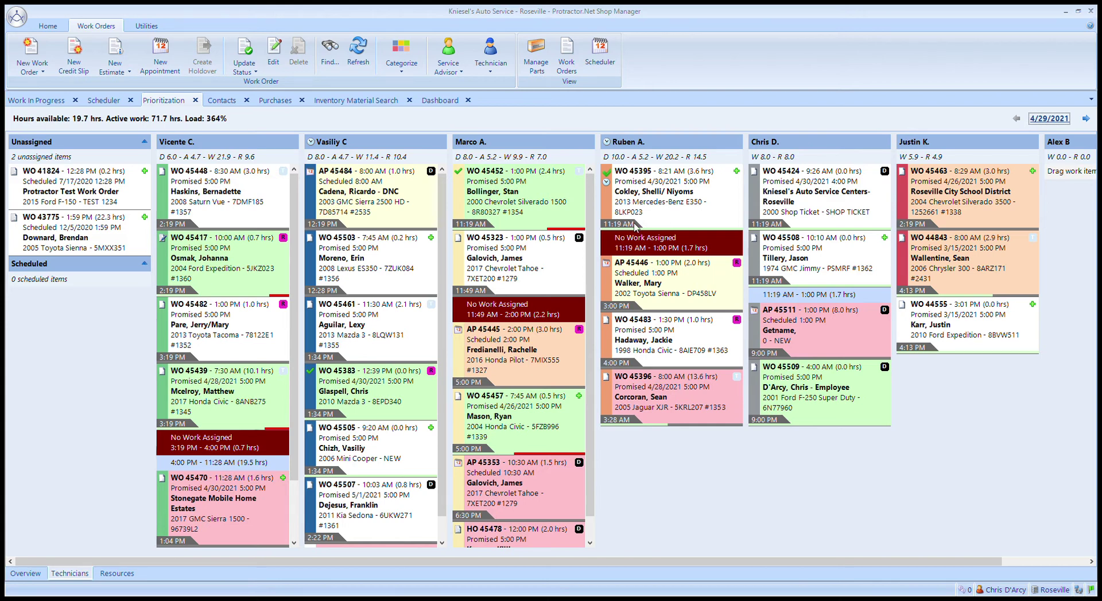
{"action": "left_click", "coordinate": [40, 101]}
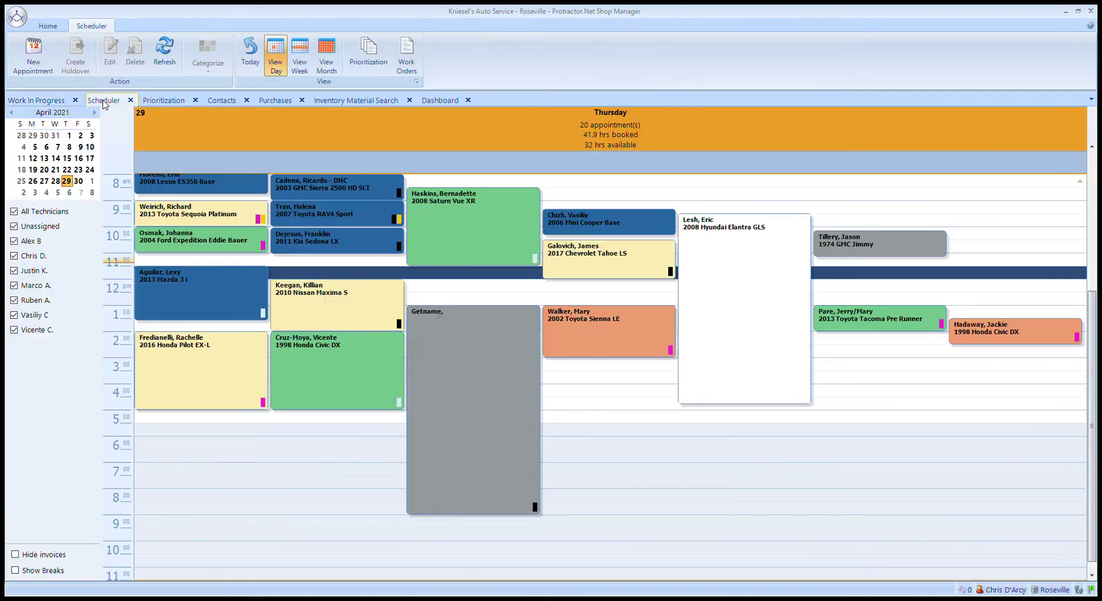
{"action": "left_click", "coordinate": [105, 102]}
{"action": "left_click", "coordinate": [164, 101]}
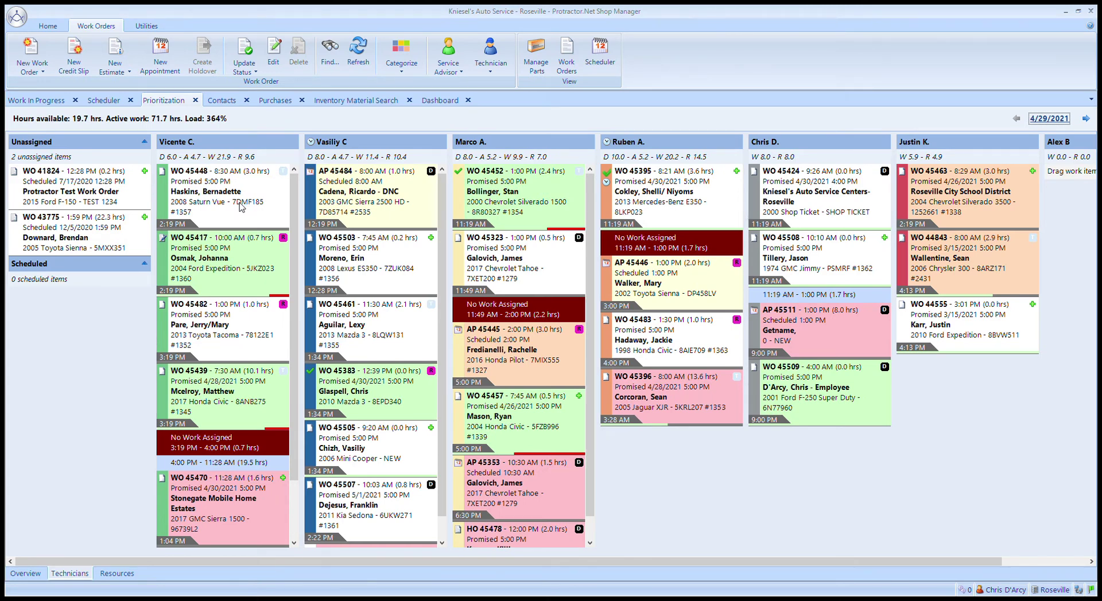
Step: Open the 2004 Ford Expedition work order from the Prioritization board and close it
{"action": "left_click", "coordinate": [228, 260]}
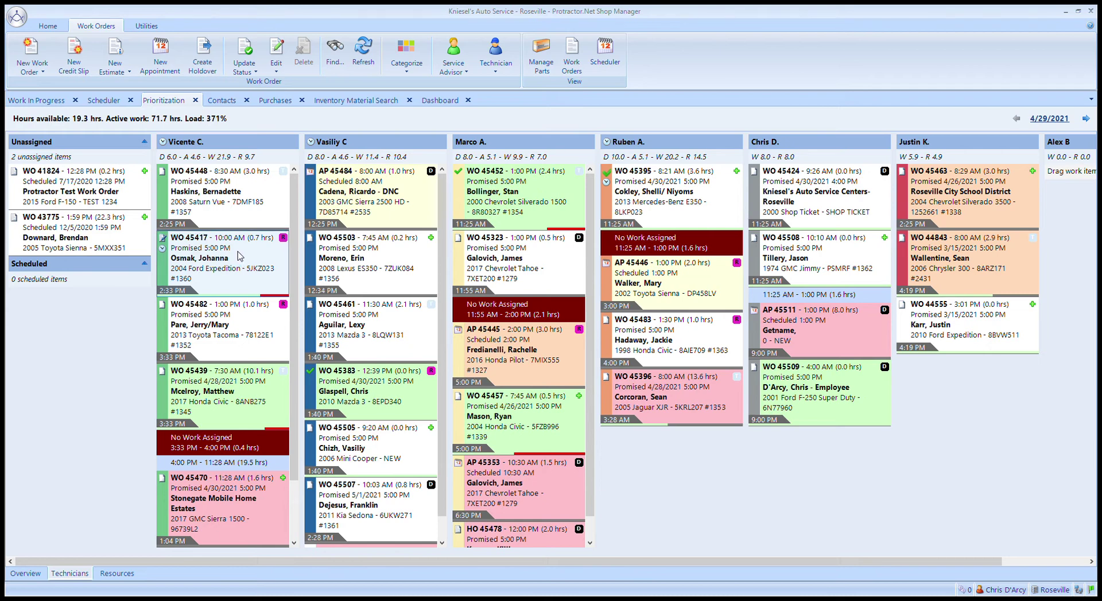
{"action": "double_click", "coordinate": [240, 257]}
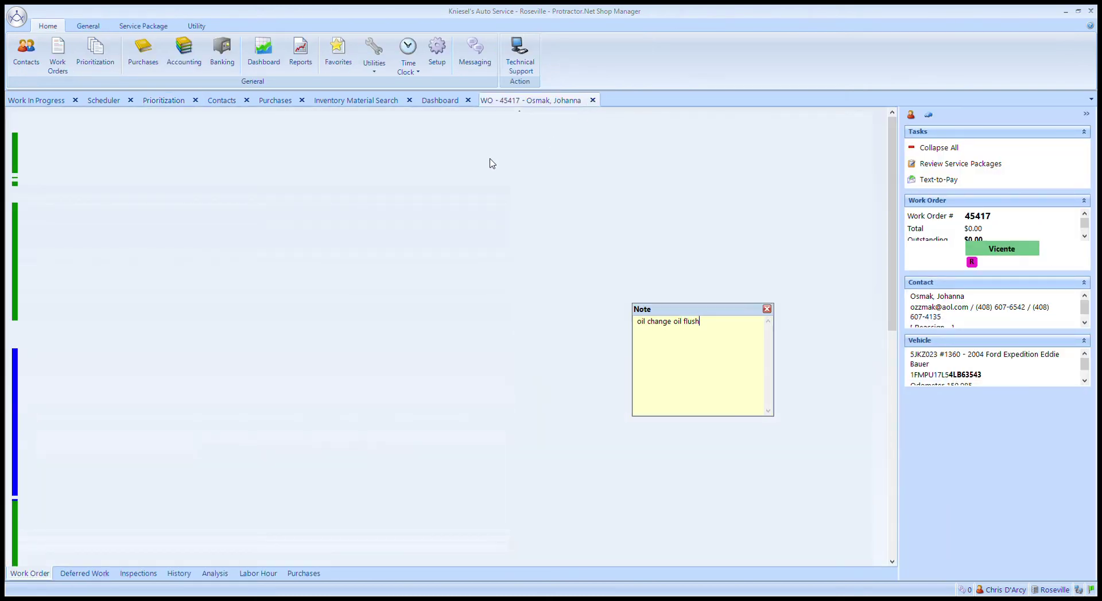
{"action": "key", "text": "Escape"}
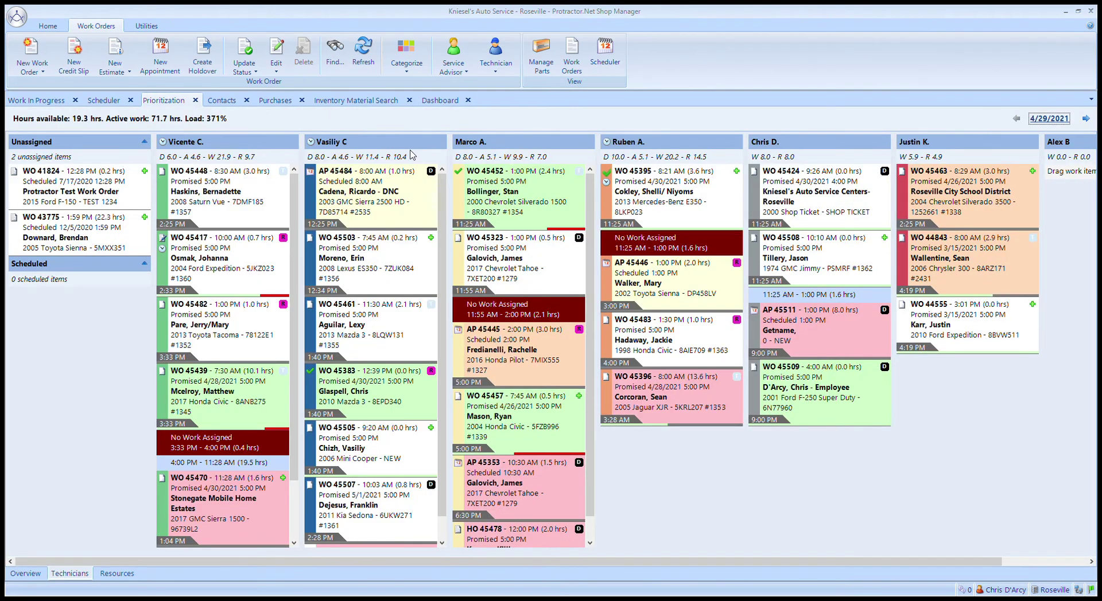
Step: Move the 2004 Ford Expedition work order to the front of its technician's queue, and put the 2008 Saturn Vue back ahead of it
{"action": "left_click", "coordinate": [252, 267]}
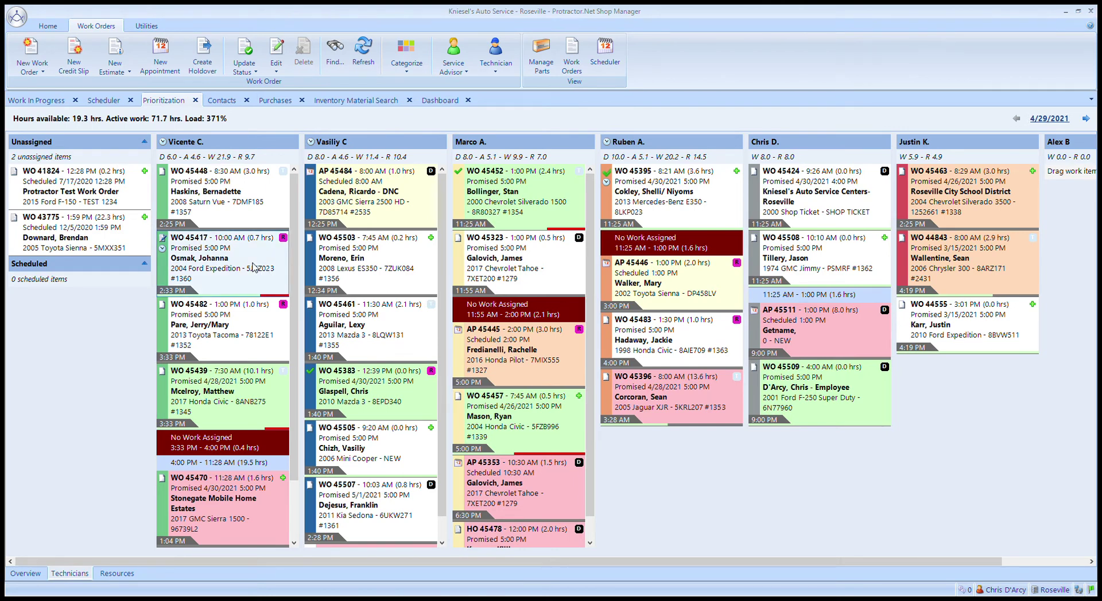
{"action": "left_click_drag", "start_coordinate": [255, 183], "coordinate": [256, 185]}
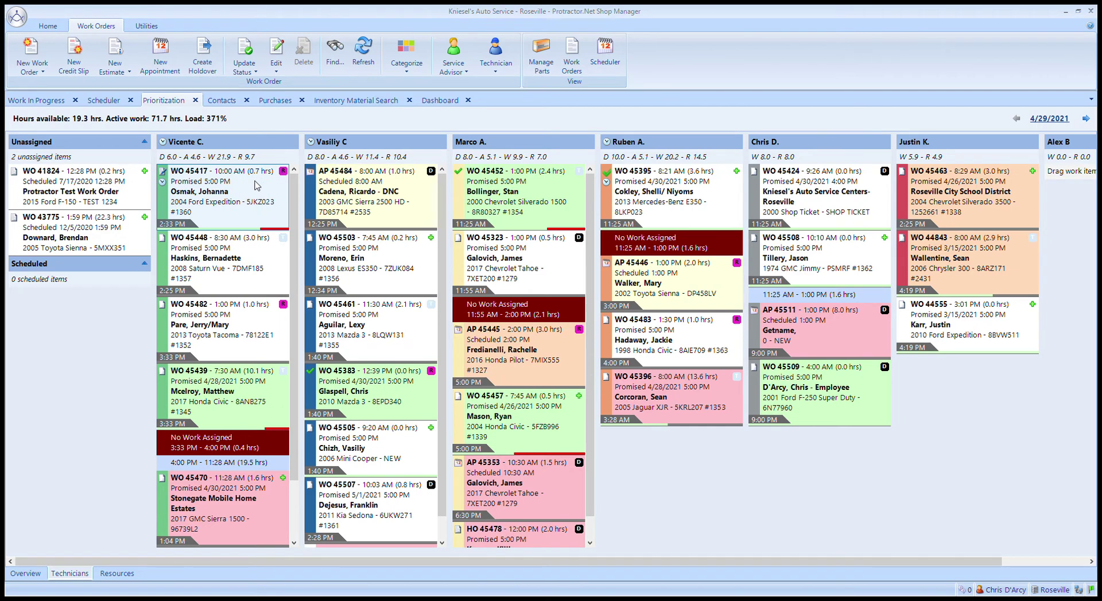
{"action": "left_click", "coordinate": [235, 269]}
{"action": "left_click_drag", "start_coordinate": [235, 269], "coordinate": [232, 184]}
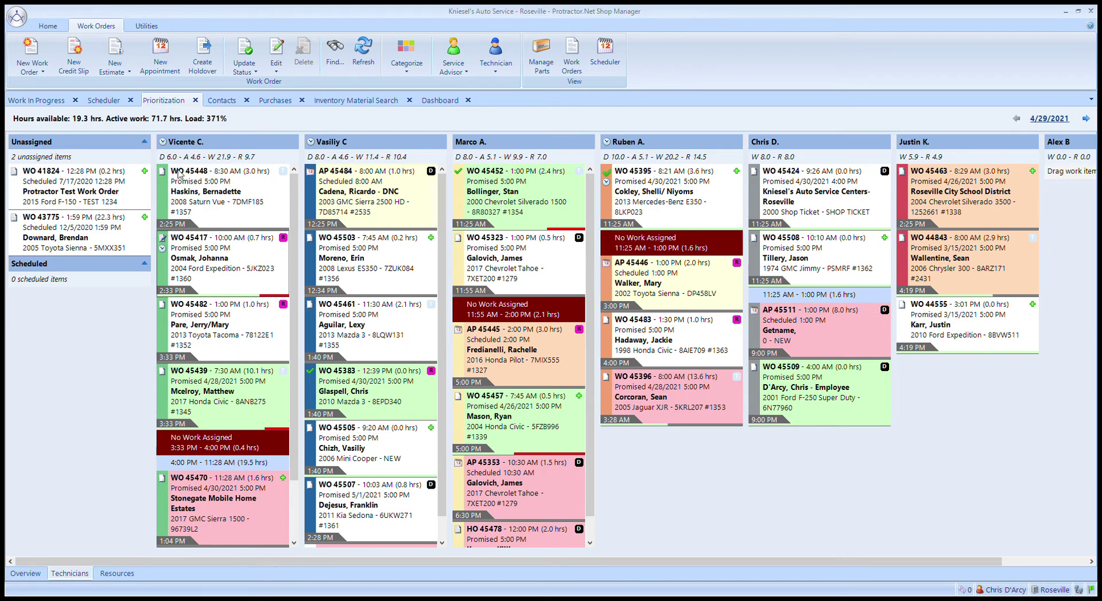
Step: Check the Scheduler days from April 29 to May 1, and compare today's schedule with Prioritization and Work In Progress
{"action": "left_click", "coordinate": [107, 101]}
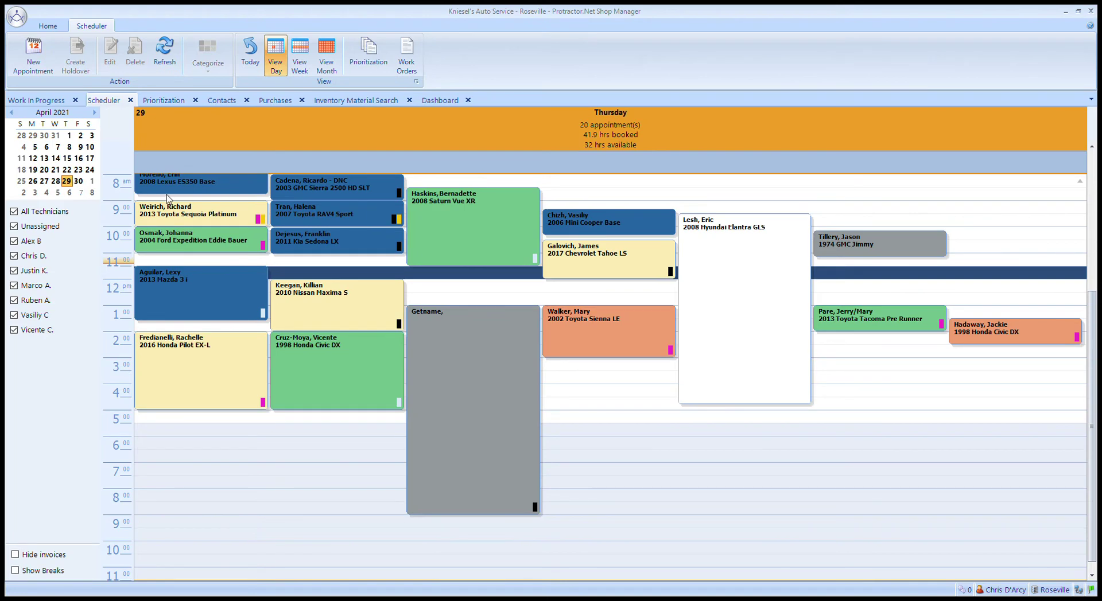
{"action": "left_click", "coordinate": [79, 181]}
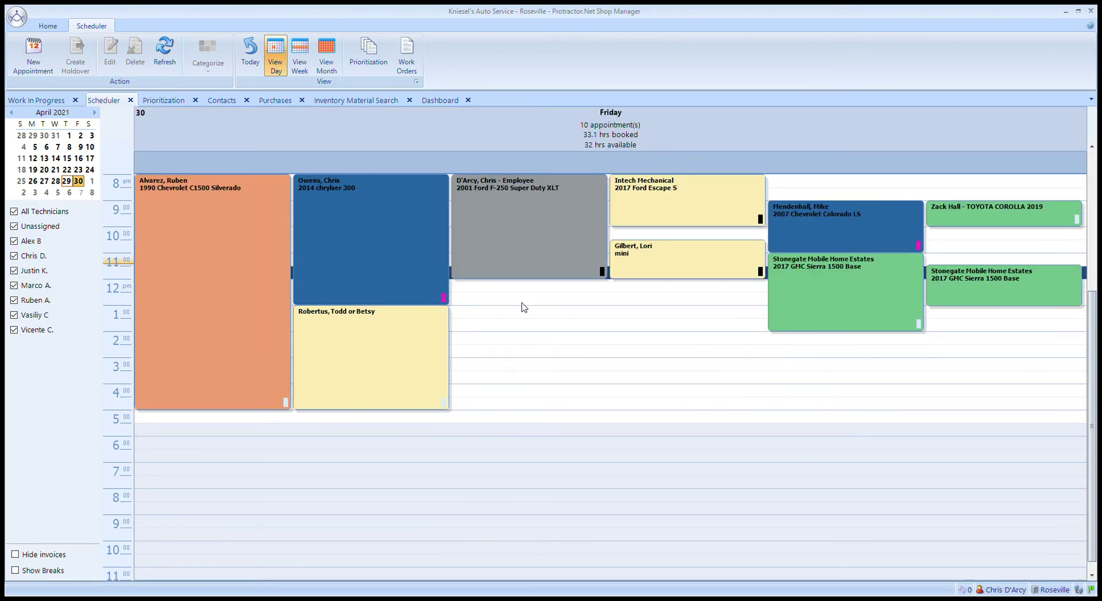
{"action": "left_click", "coordinate": [92, 183]}
{"action": "left_click", "coordinate": [67, 181]}
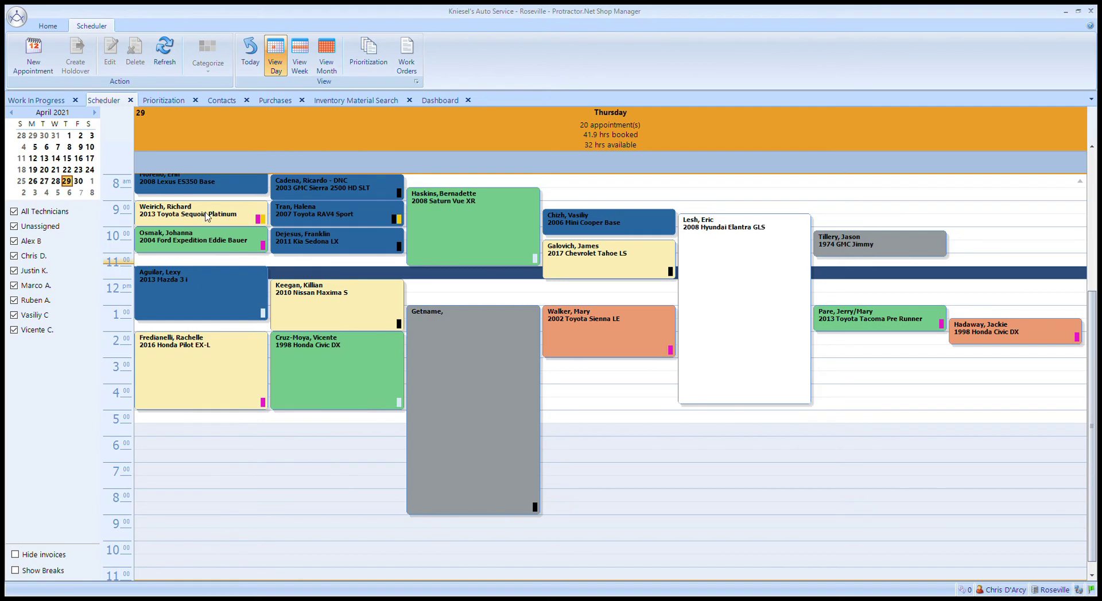
{"action": "left_click", "coordinate": [168, 100]}
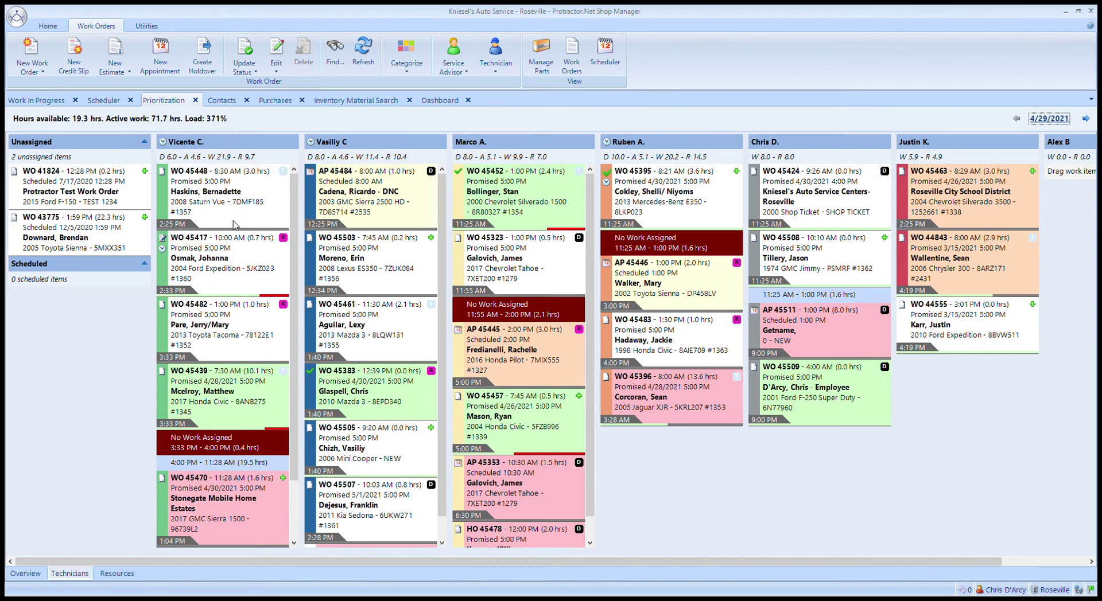
{"action": "left_click", "coordinate": [50, 103]}
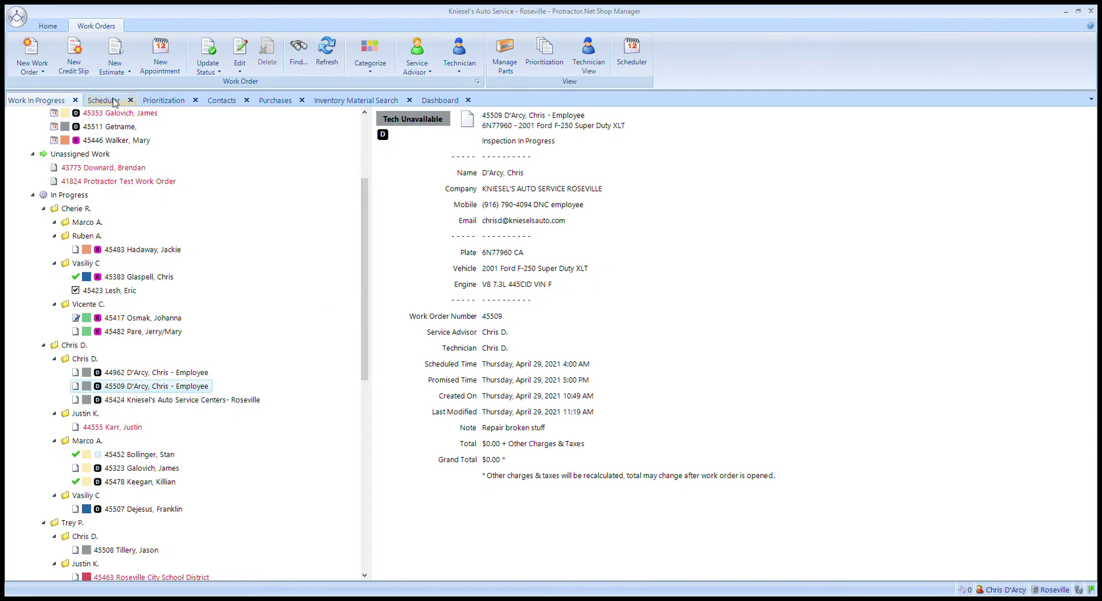
{"action": "left_click", "coordinate": [114, 103]}
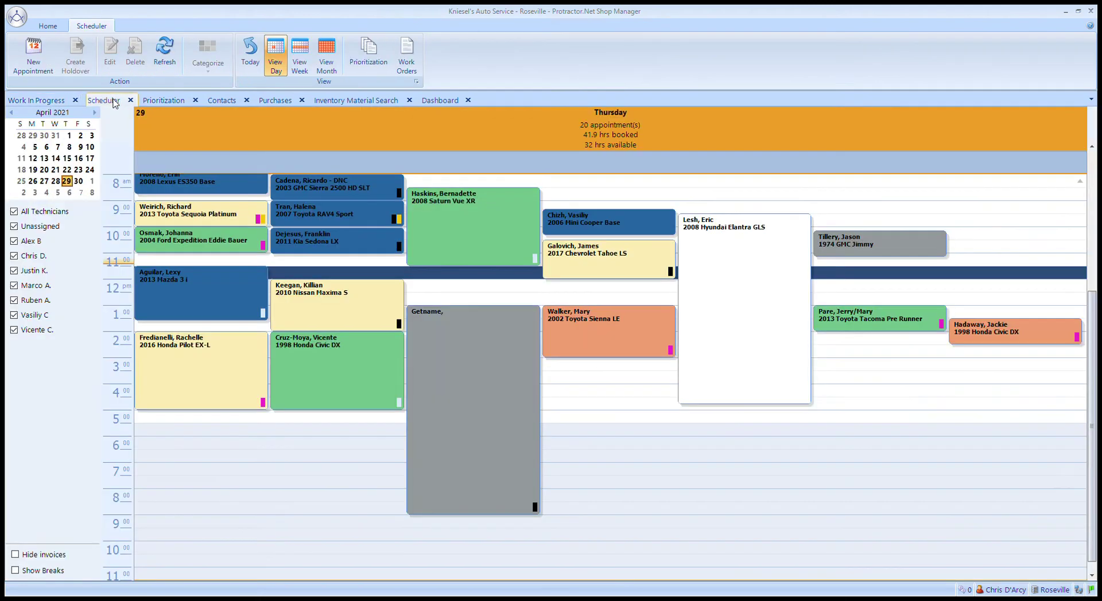
Step: Examine the 2011 Kia Sedona's appointments on Thursday, April 29 and Saturday, May 1 in the Scheduler
{"action": "left_click", "coordinate": [346, 249]}
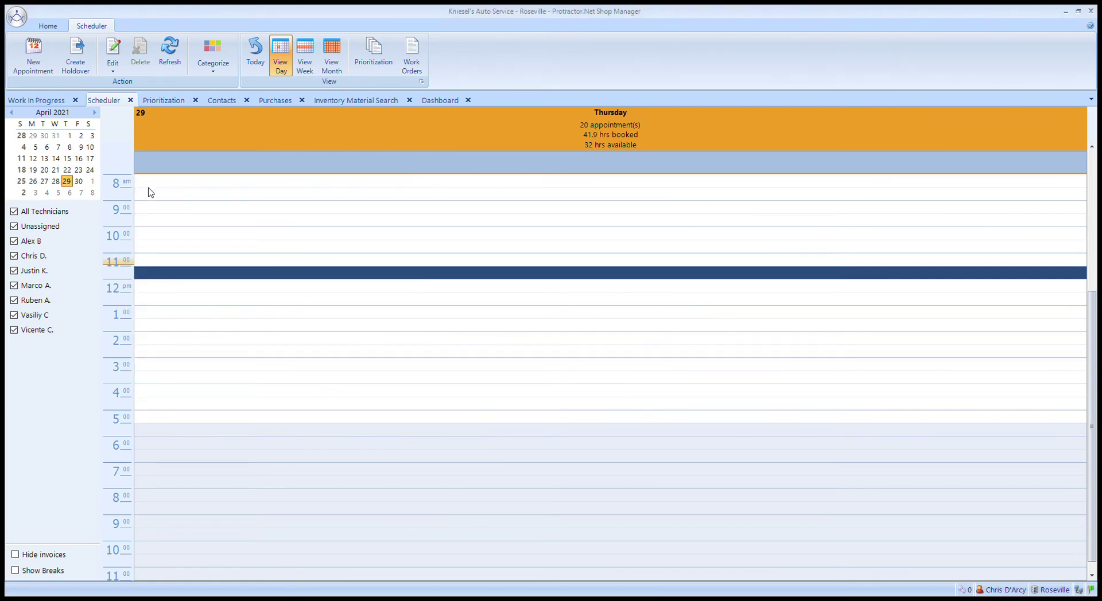
{"action": "left_click", "coordinate": [91, 182]}
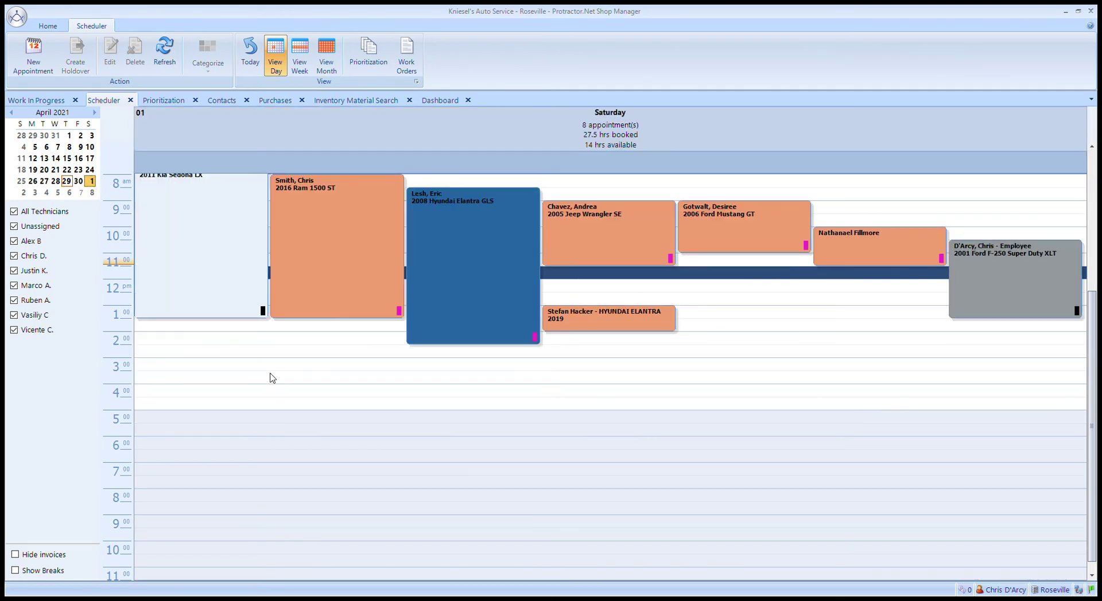
{"action": "scroll", "coordinate": [275, 391], "scroll_direction": "up", "scroll_amount": 1}
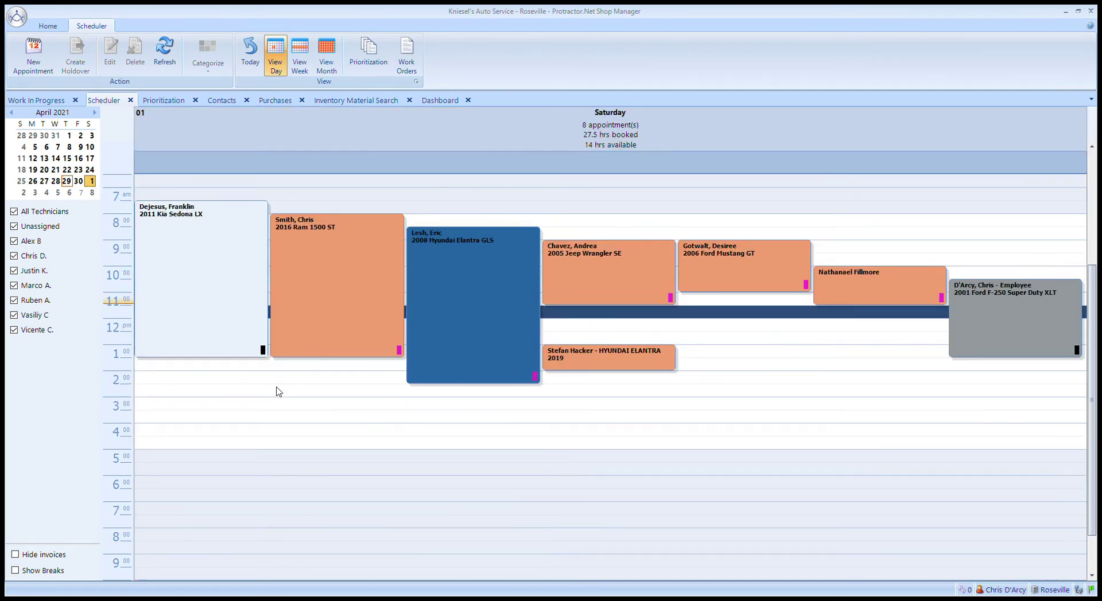
{"action": "left_click", "coordinate": [186, 259]}
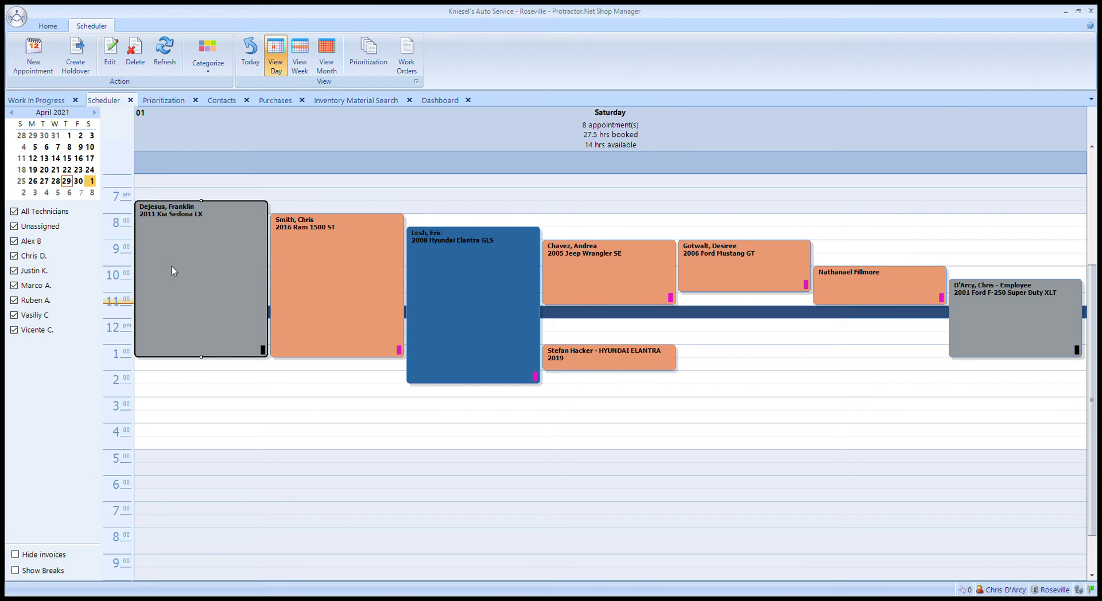
{"action": "left_click", "coordinate": [66, 182]}
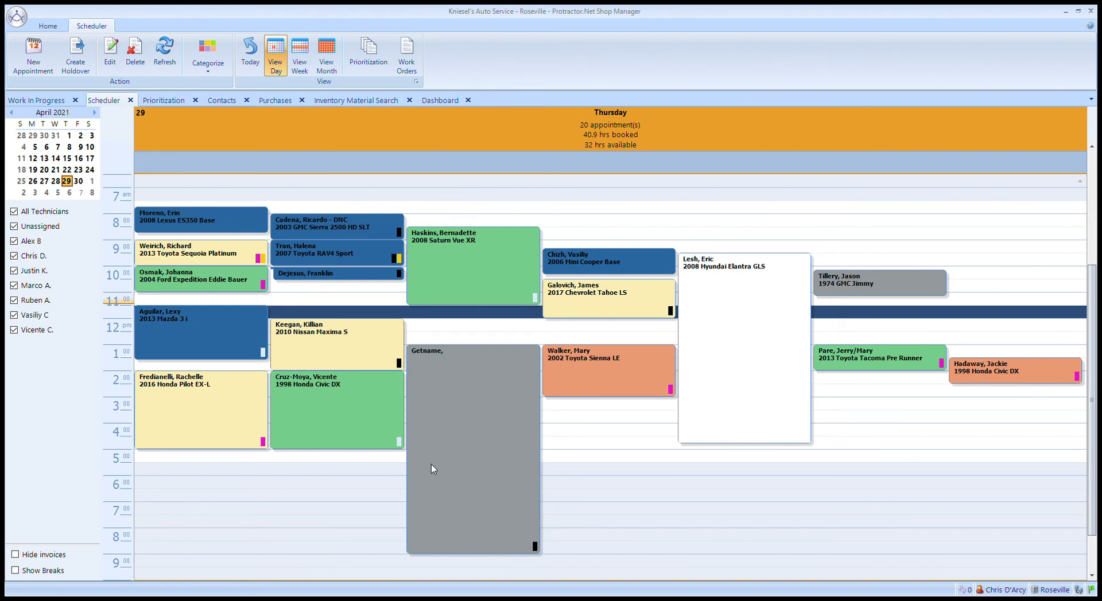
Step: Review the April 30 and April 29 schedules, and look over the Prioritization board and the Work In Progress list
{"action": "left_click", "coordinate": [78, 182]}
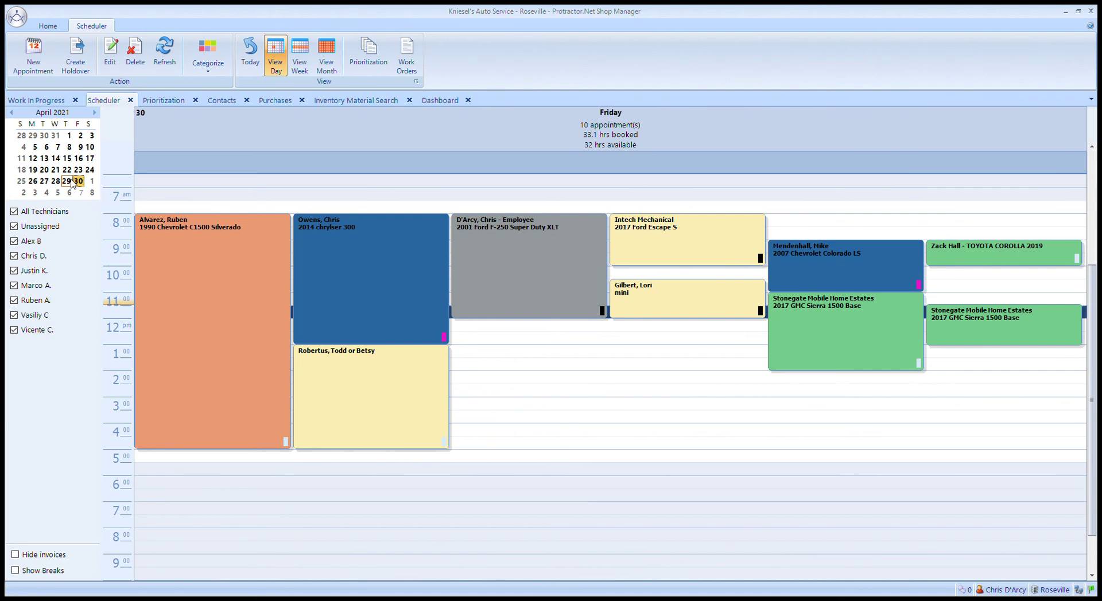
{"action": "left_click", "coordinate": [237, 207]}
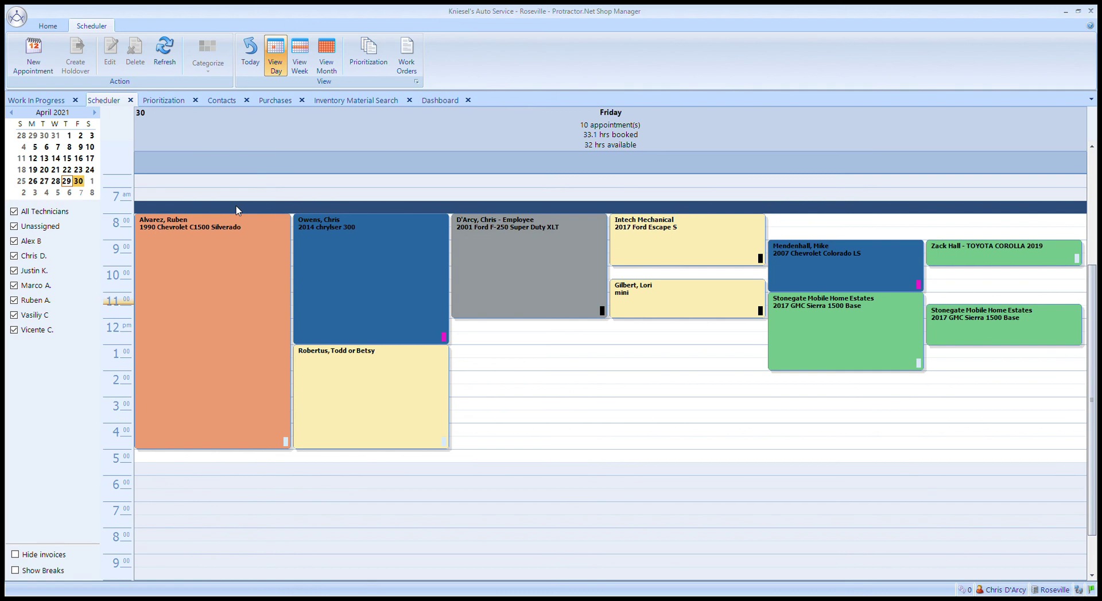
{"action": "left_click", "coordinate": [66, 181]}
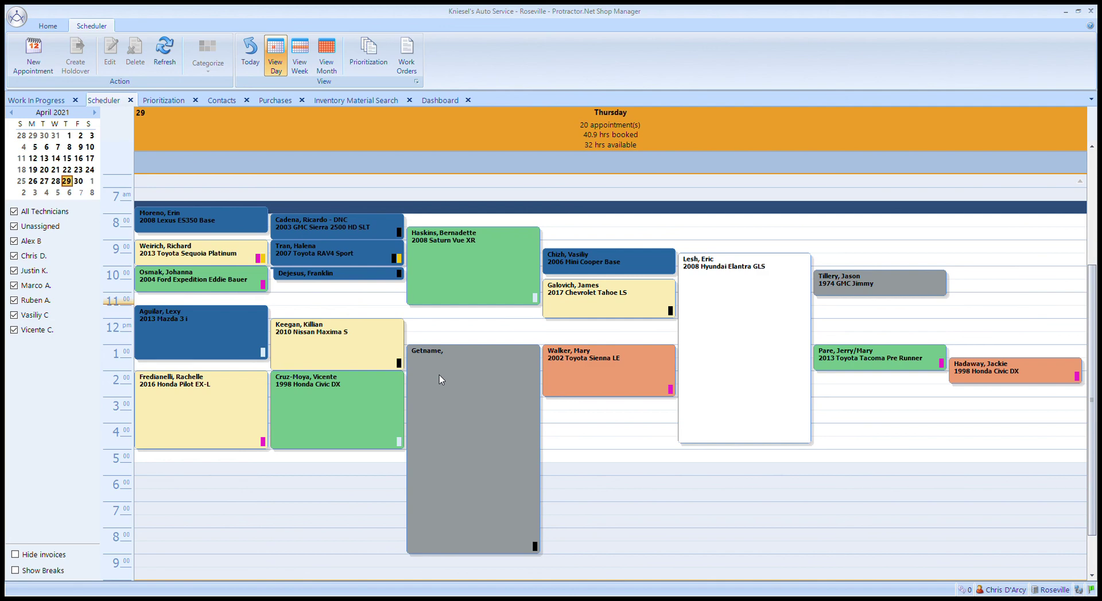
{"action": "left_click", "coordinate": [171, 101]}
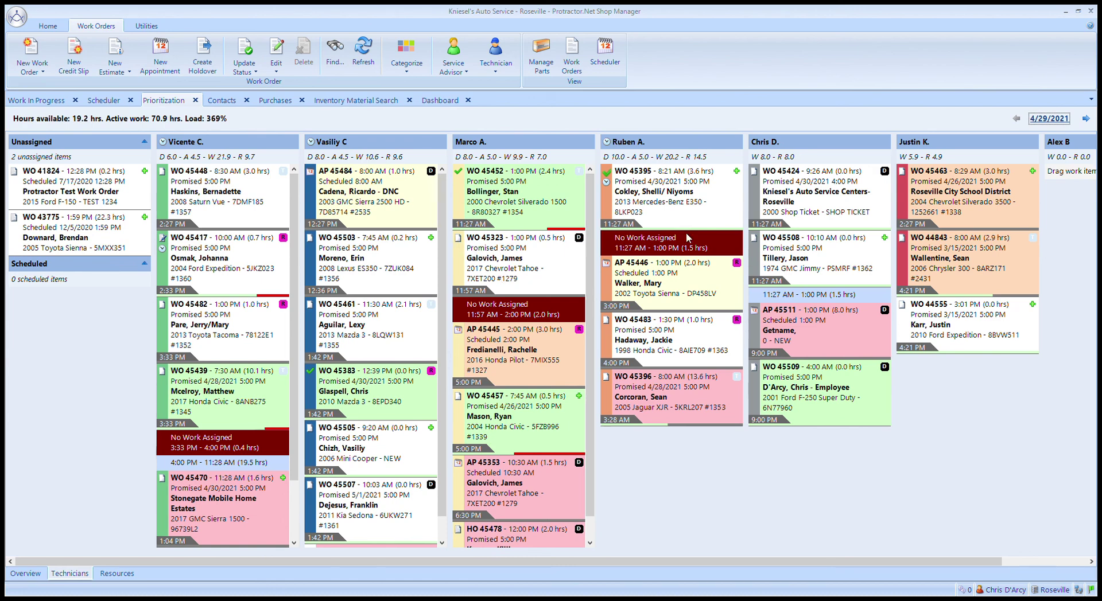
{"action": "left_click", "coordinate": [105, 101]}
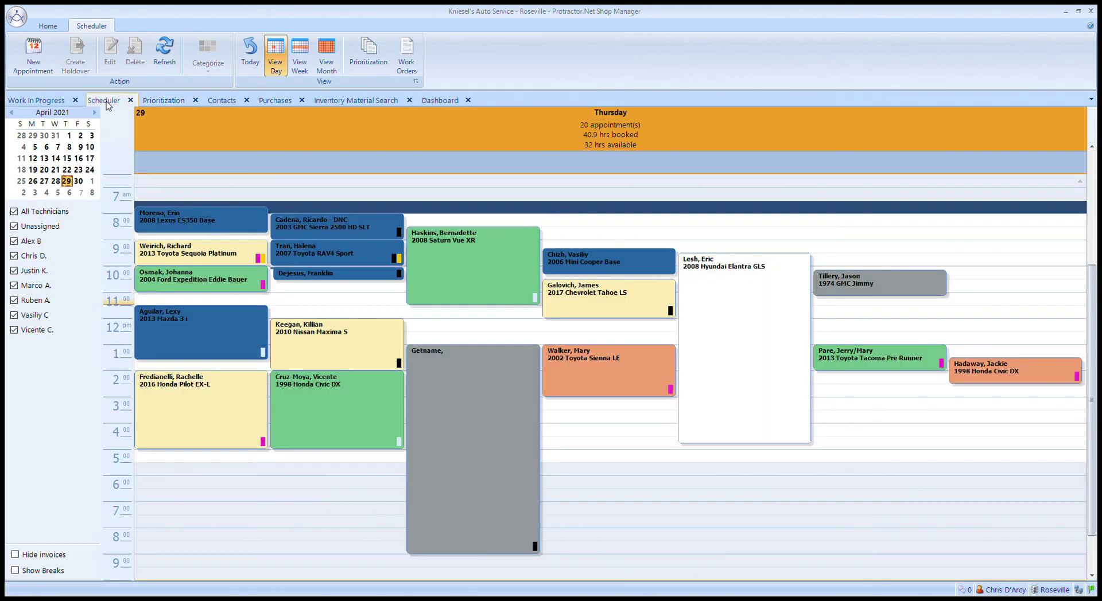
{"action": "left_click", "coordinate": [57, 101]}
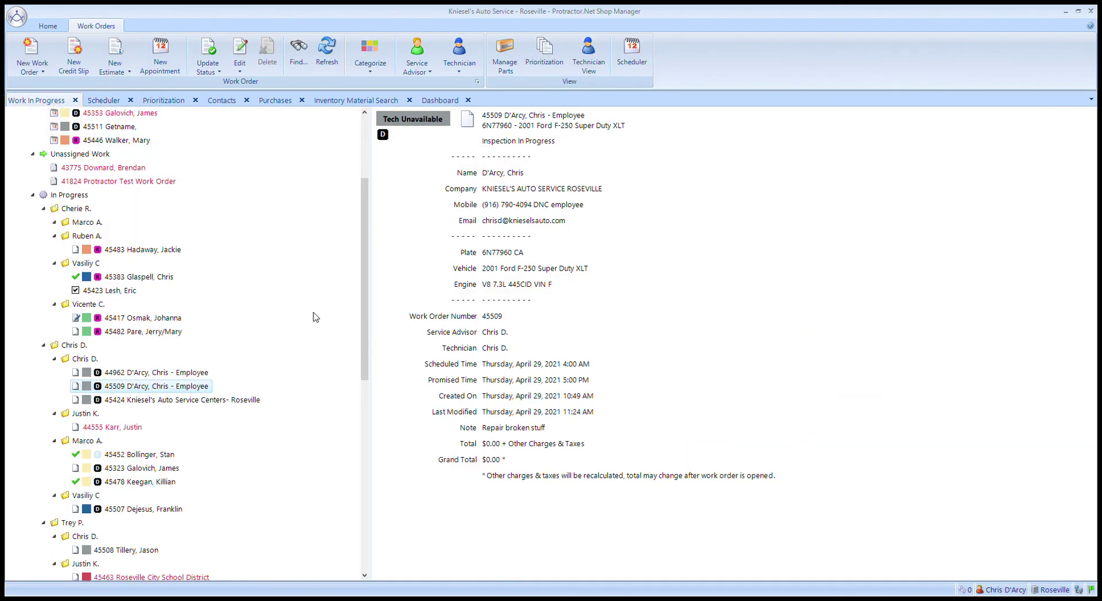